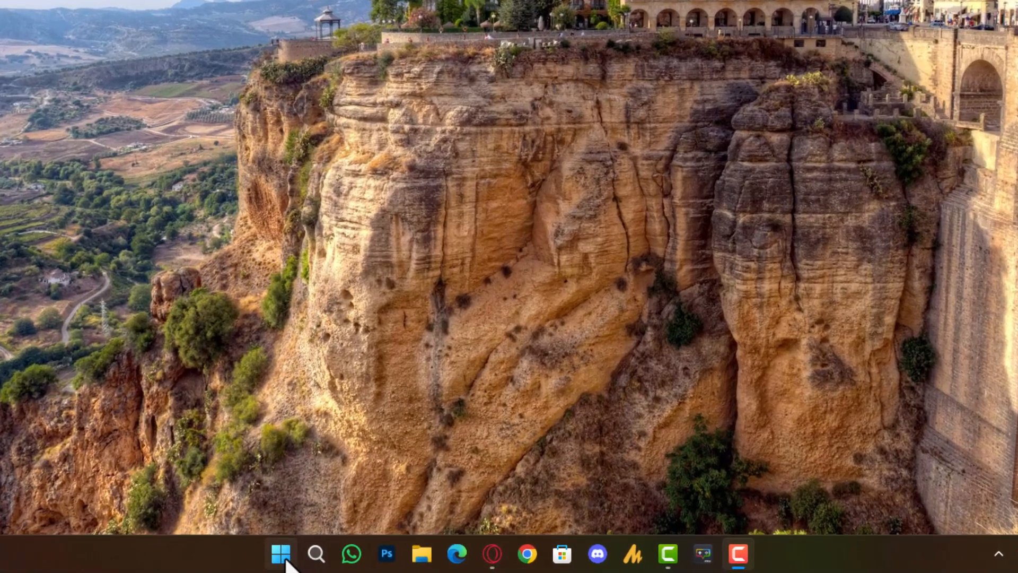
- Search for Control Panel from the desktop and open it
left_click(289, 557)
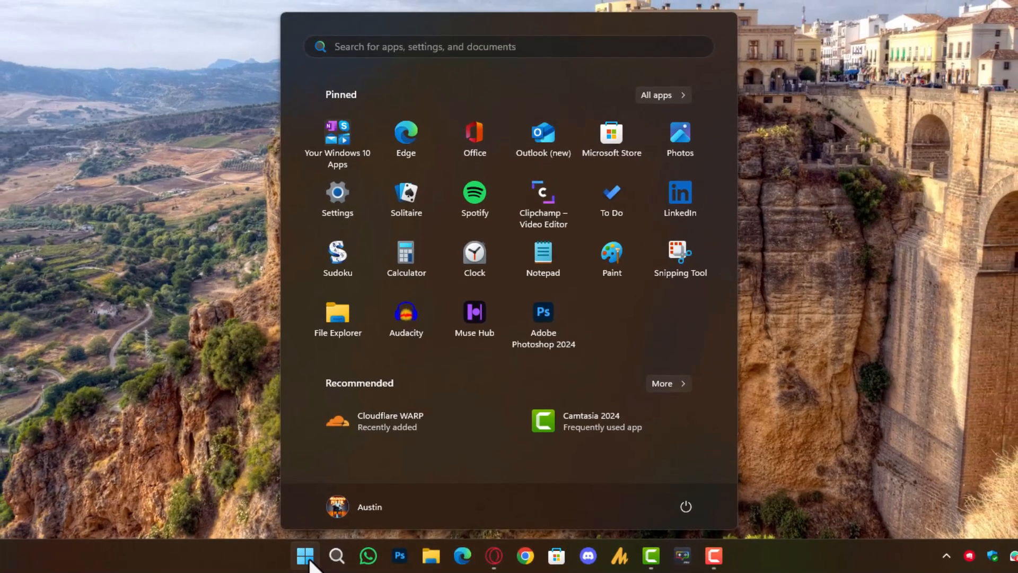
type("control panel")
key("Return")
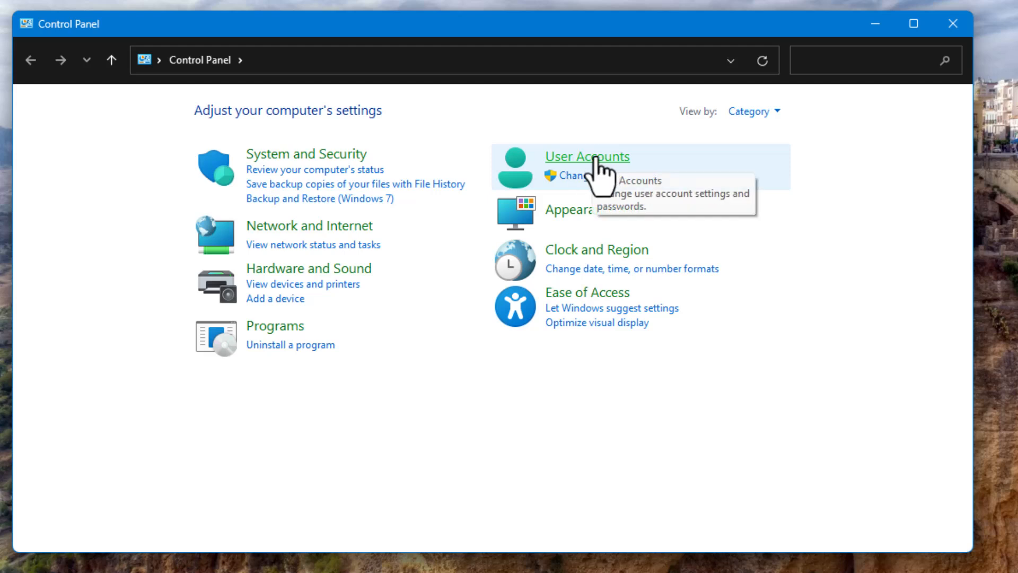
- Try the Small icons and Large icons views of Control Panel and return to the Category view
left_click(759, 118)
left_click(795, 177)
left_click(864, 112)
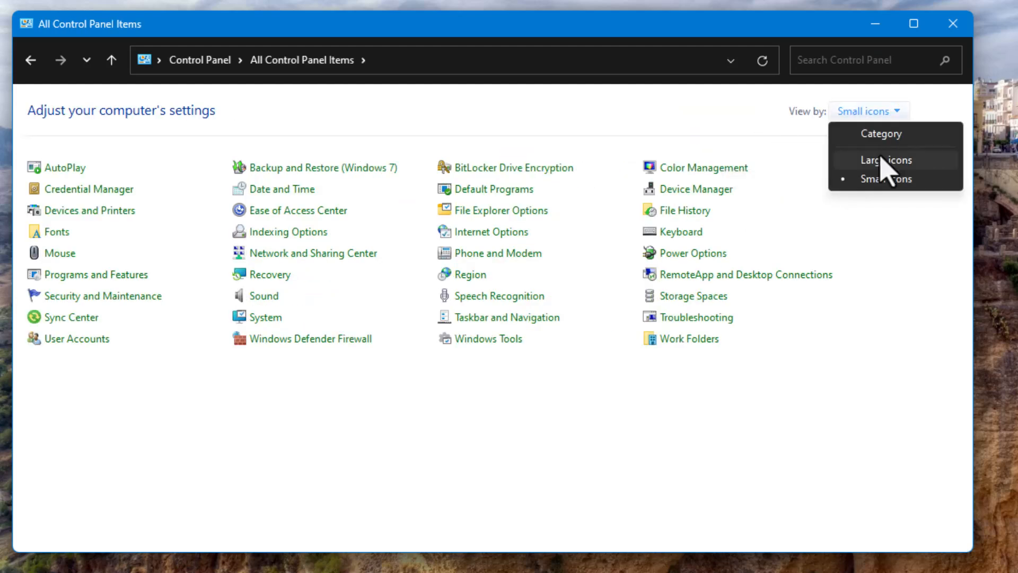
left_click(882, 159)
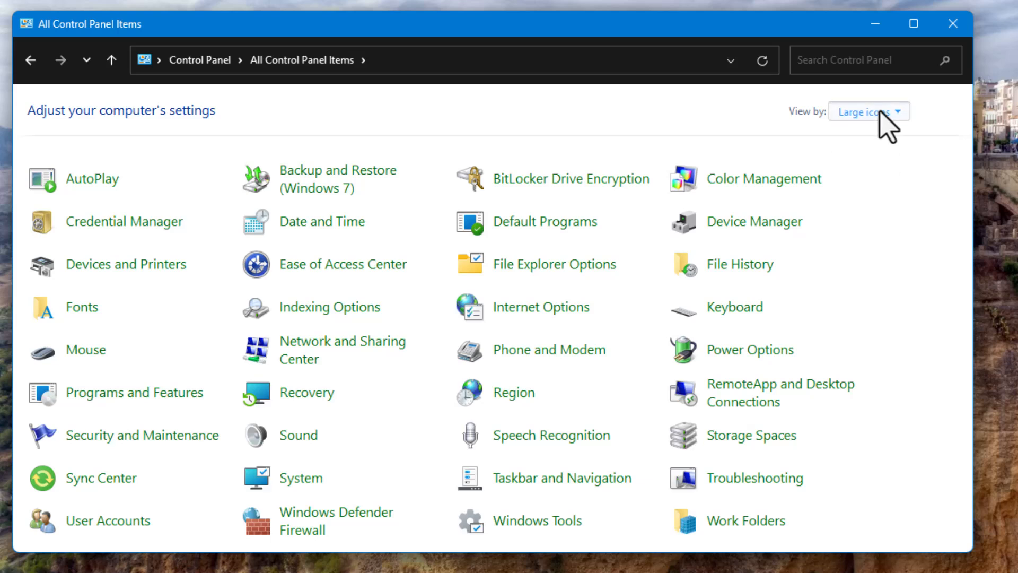
left_click(881, 113)
left_click(895, 138)
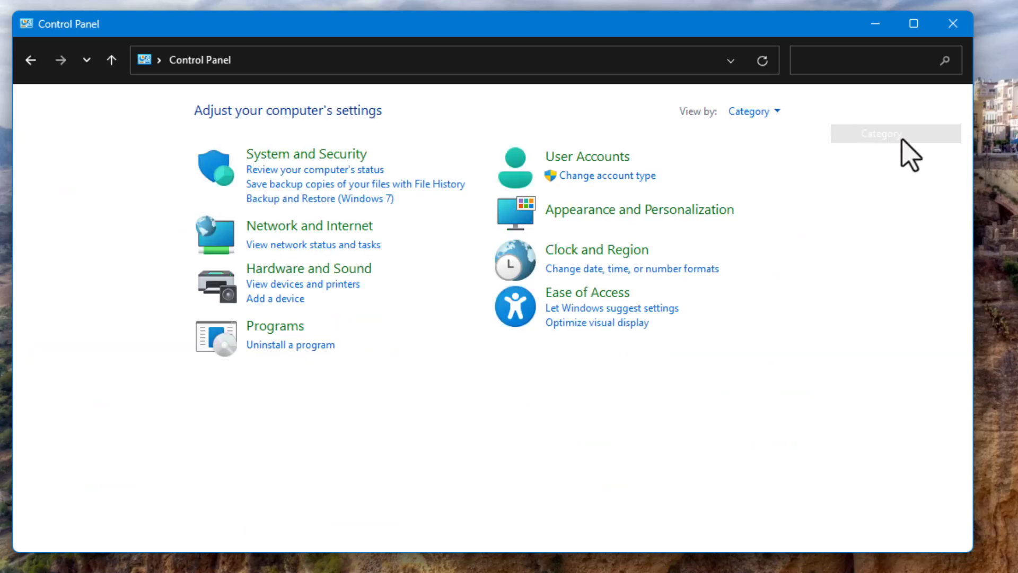
- Open the management of other accounts under User Accounts and continue to adding a new user in PC settings
left_click(604, 159)
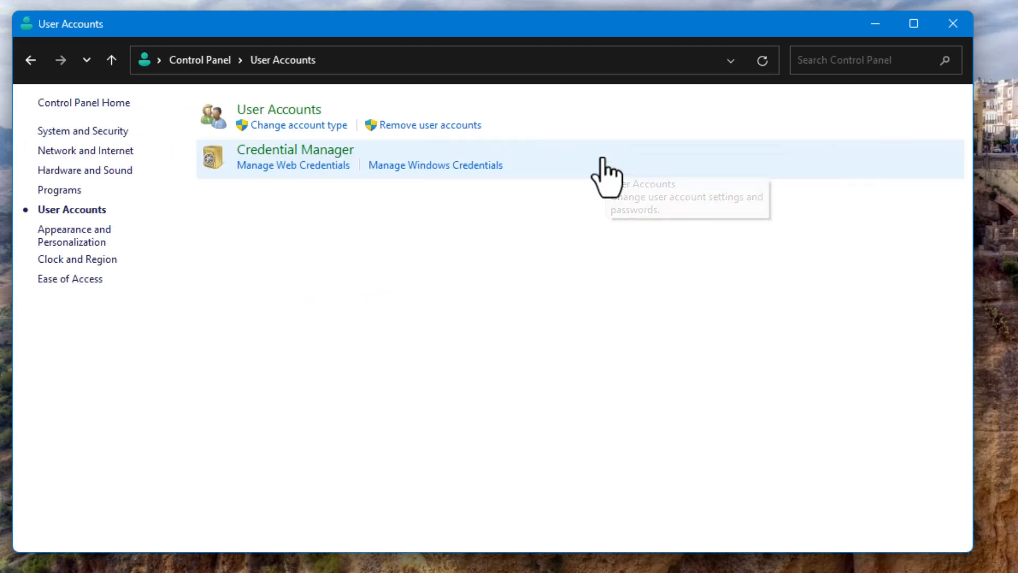
left_click(291, 113)
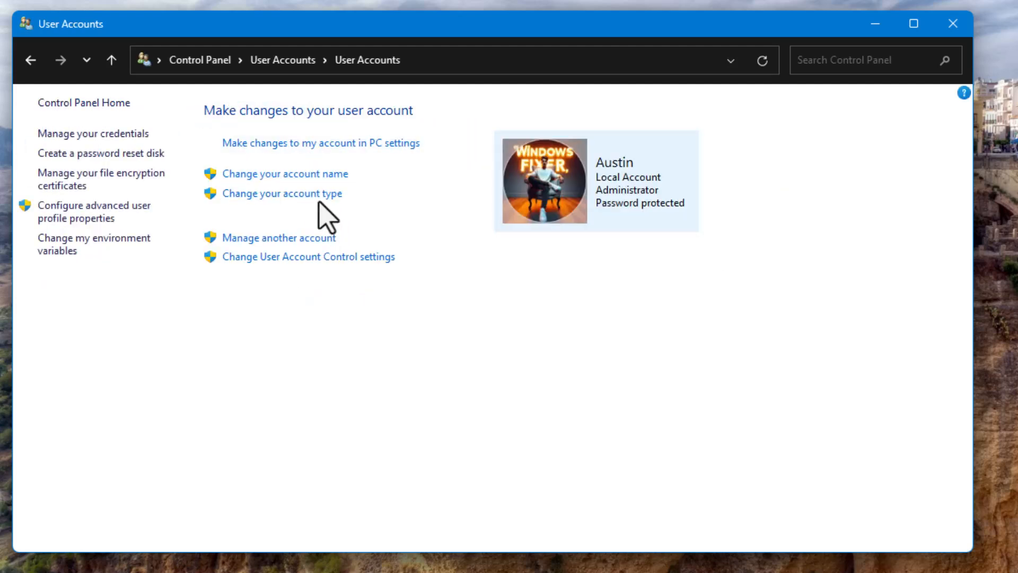
left_click(273, 238)
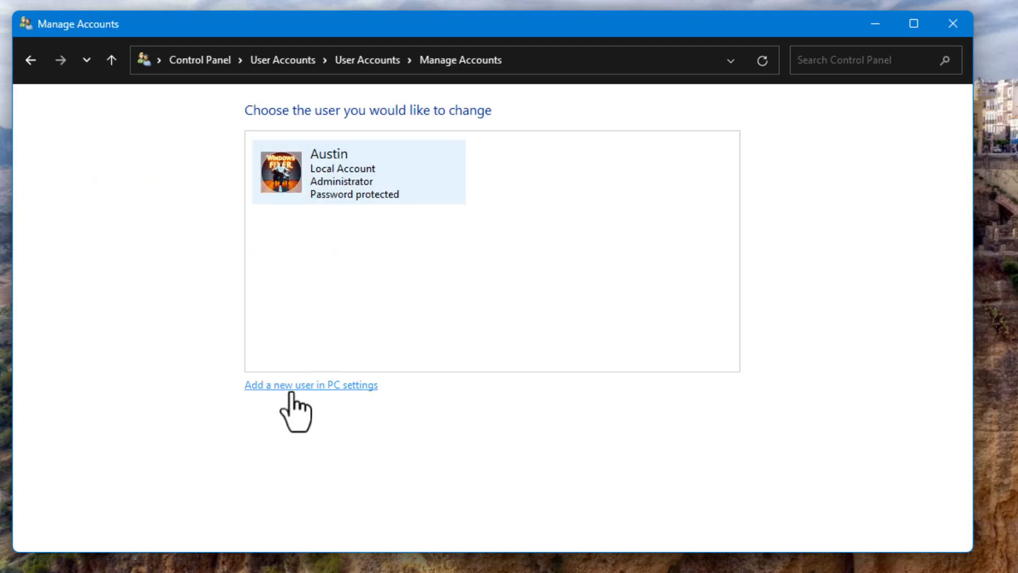
left_click(339, 386)
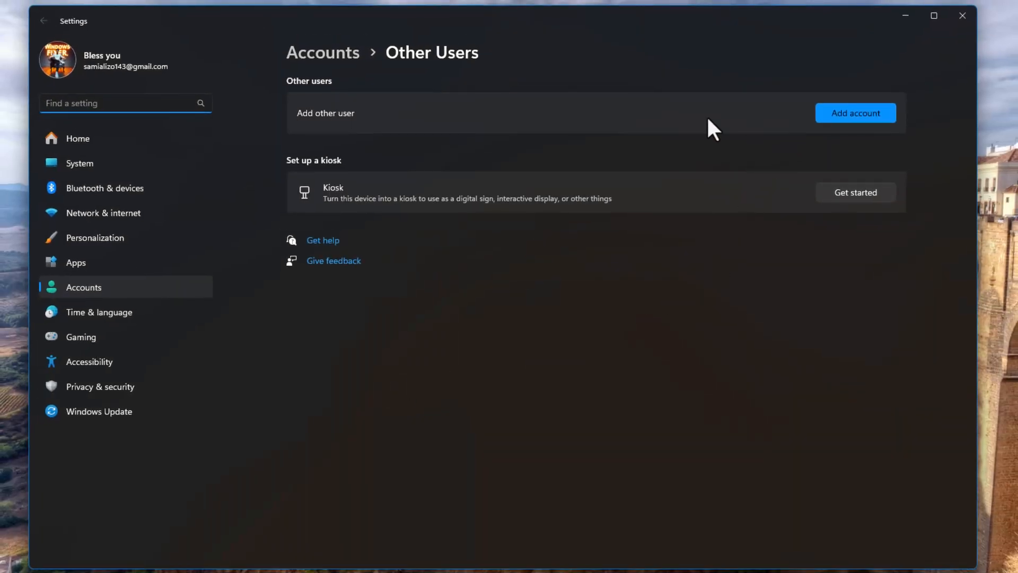
- Add a local user without a Microsoft account, entering a name for the new user and leaving the password blank
left_click(846, 112)
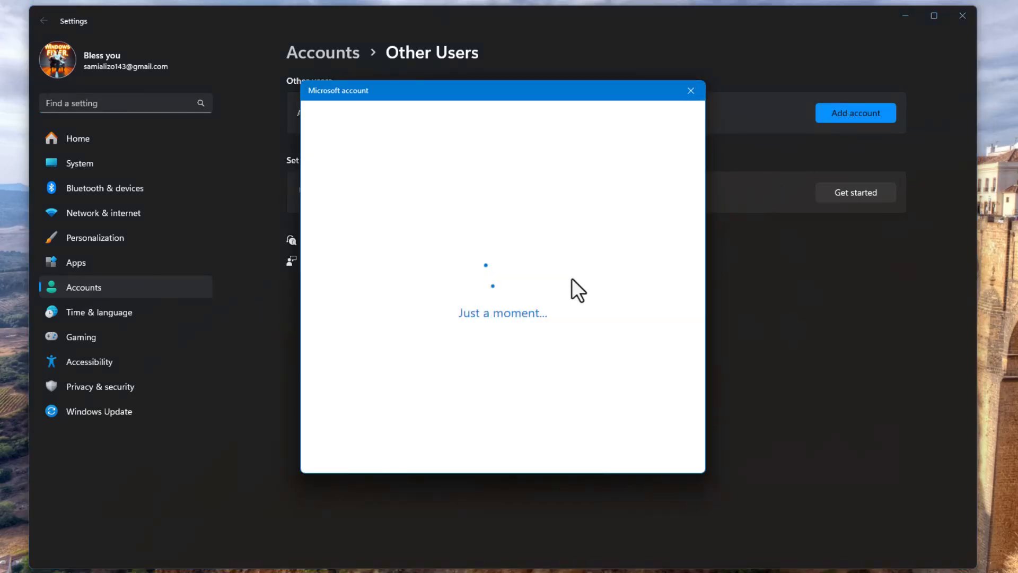
left_click_drag(533, 94, 616, 100)
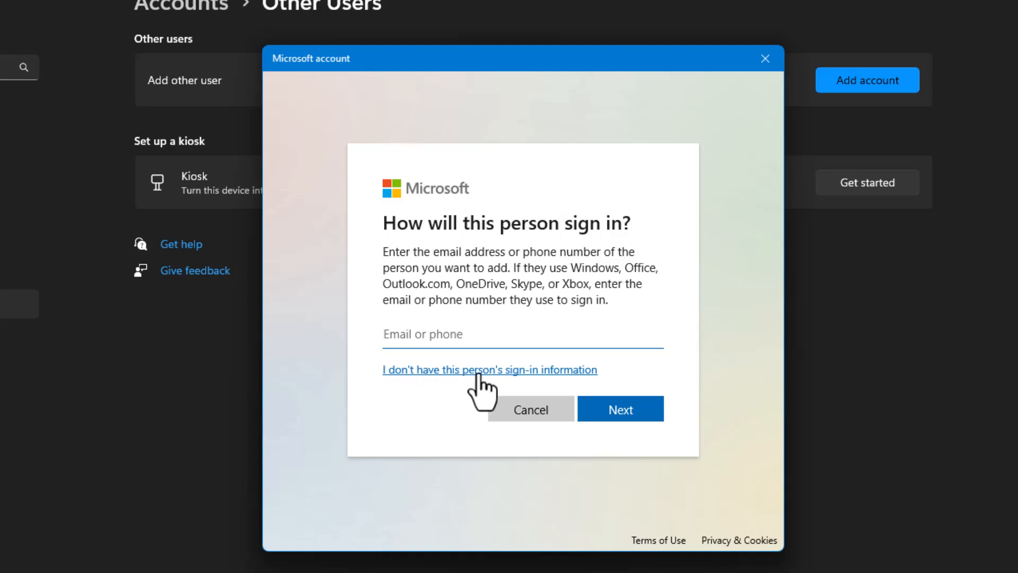
left_click(559, 372)
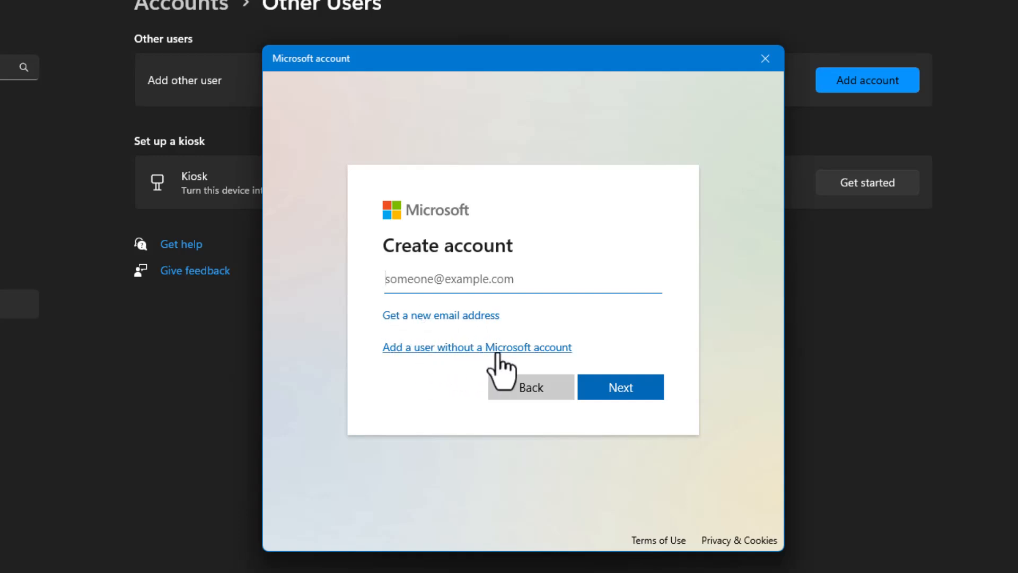
left_click(521, 349)
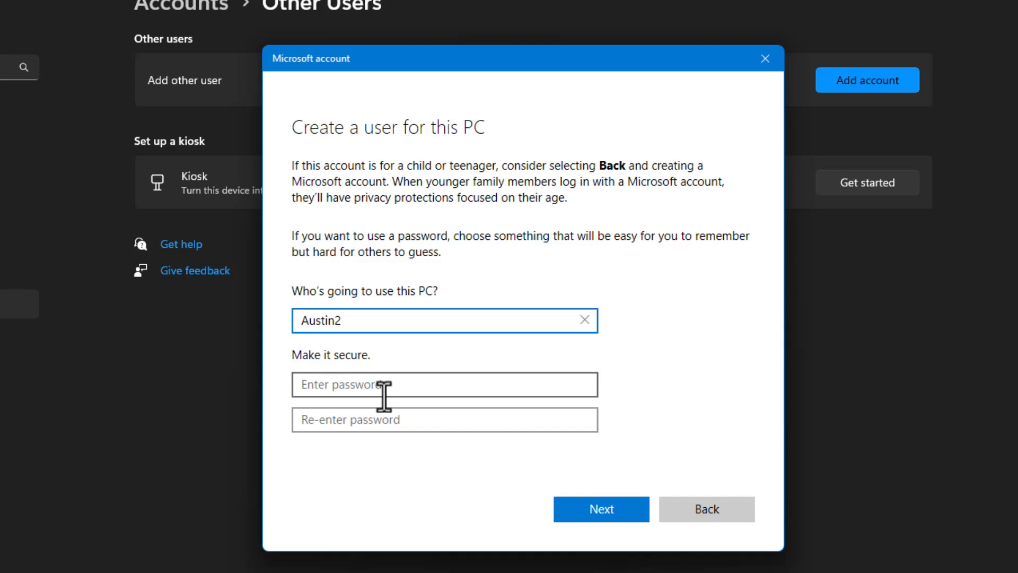
left_click(612, 506)
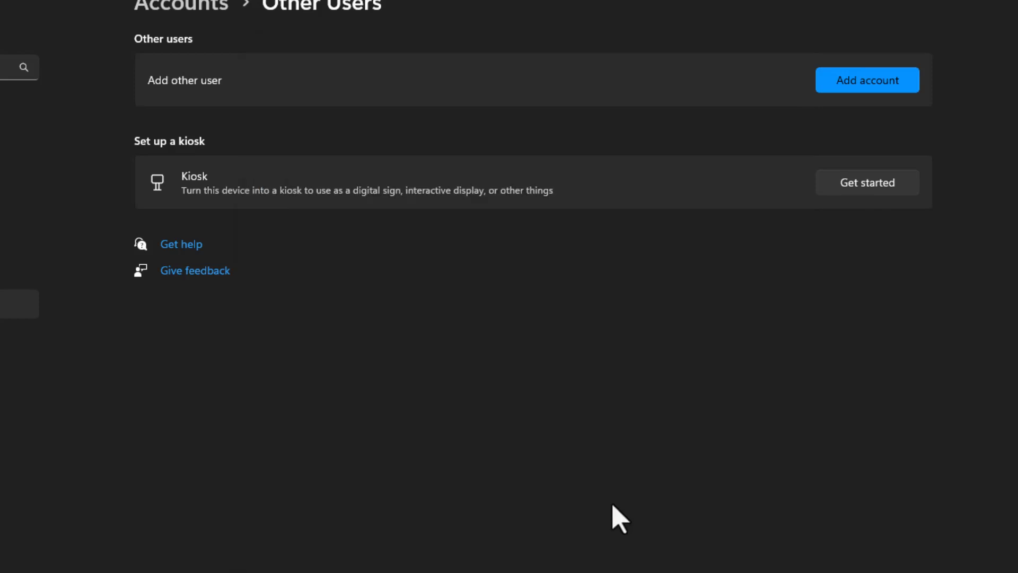
- Change the new local account's type to Administrator and close the Settings and Manage Accounts windows
left_click(402, 149)
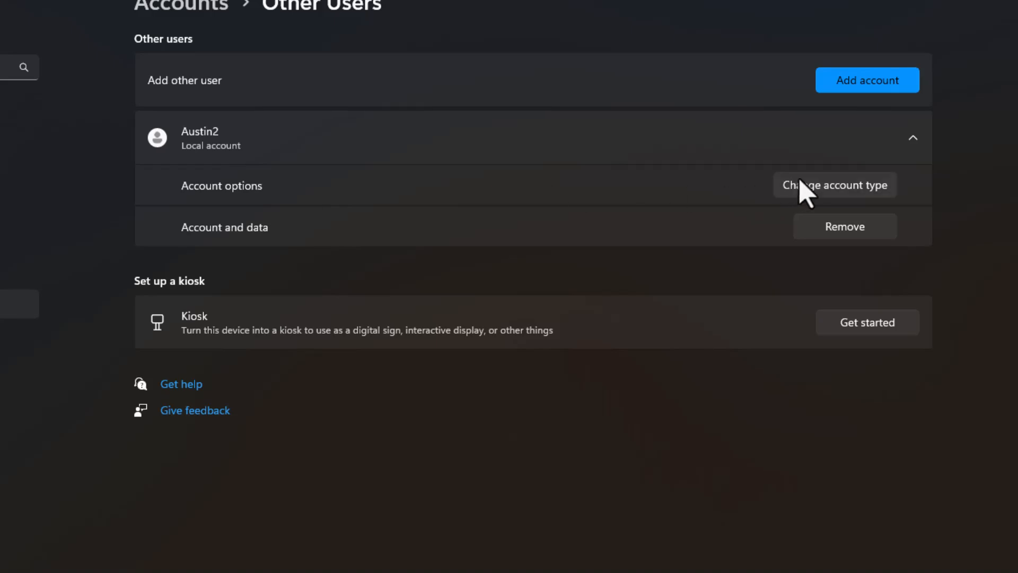
left_click(830, 189)
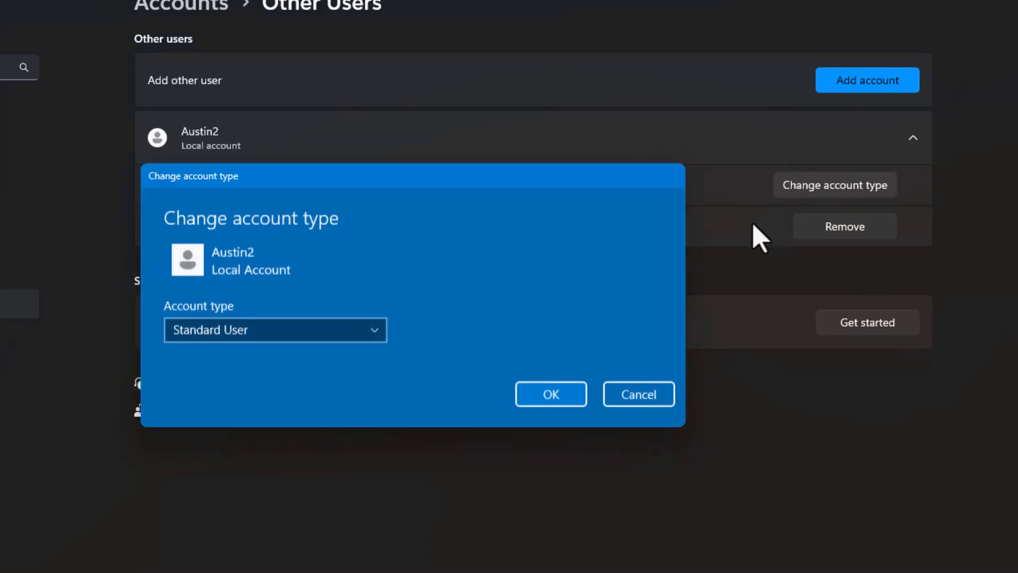
left_click(352, 325)
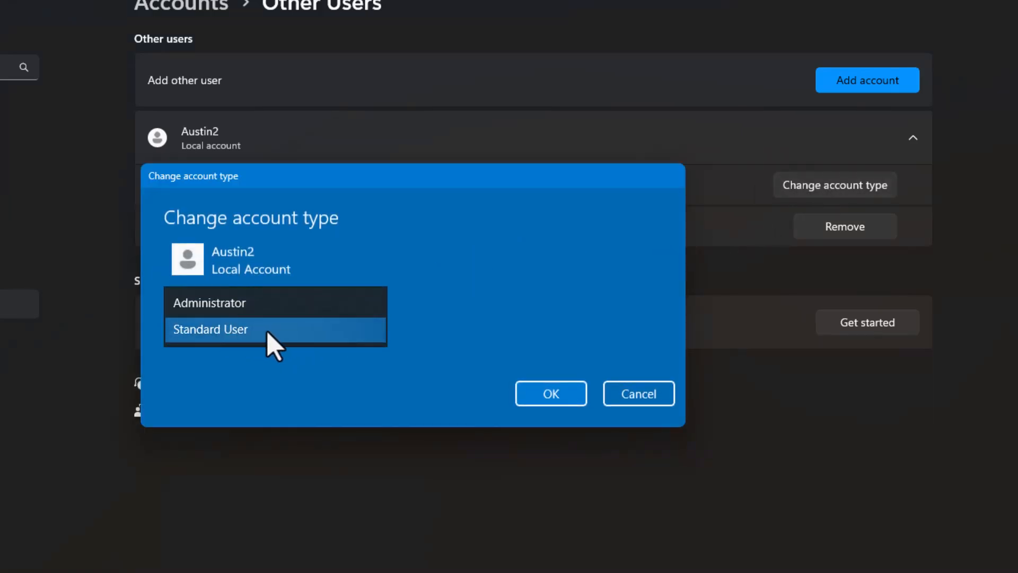
left_click(280, 305)
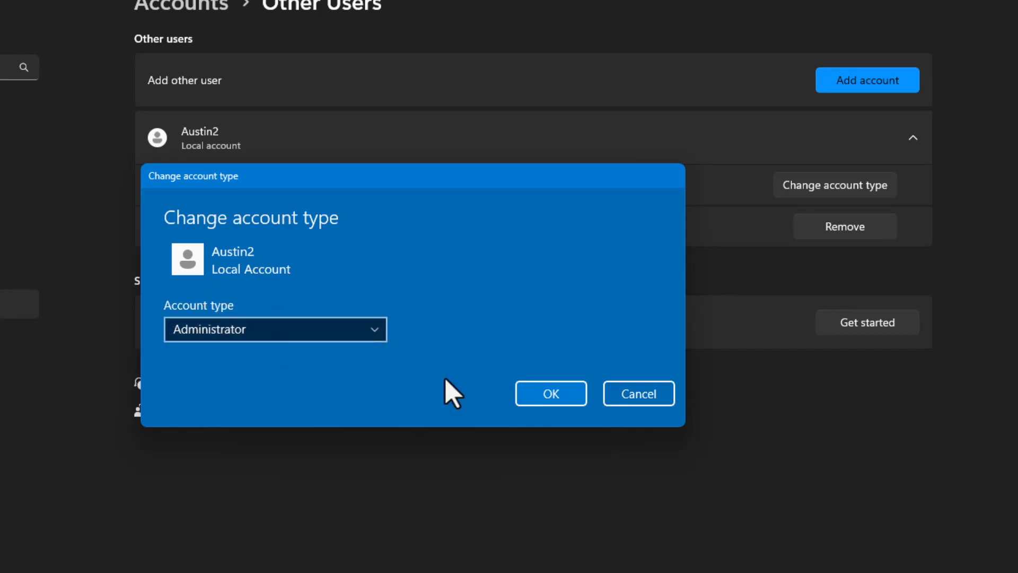
left_click(550, 400)
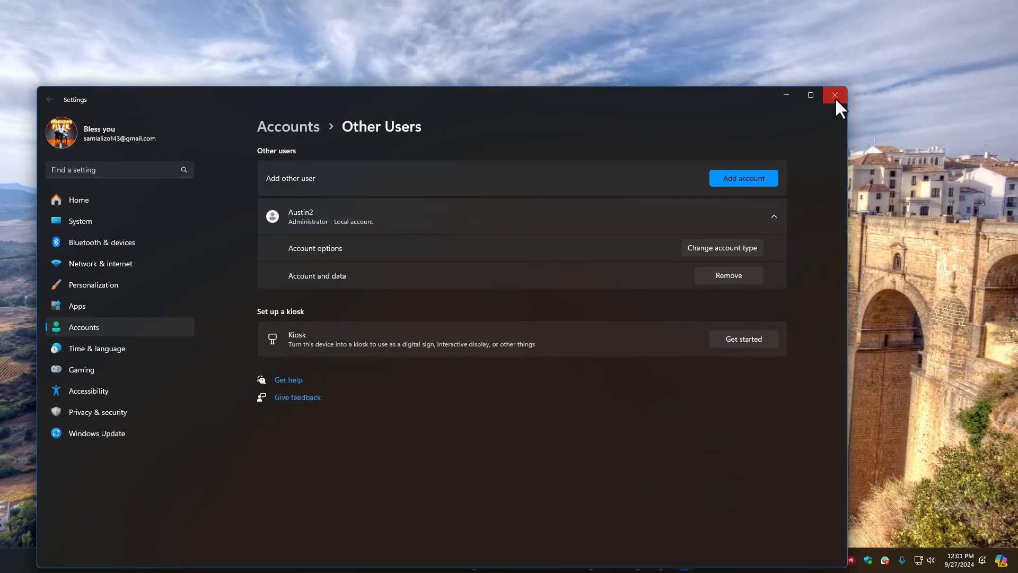
left_click(835, 94)
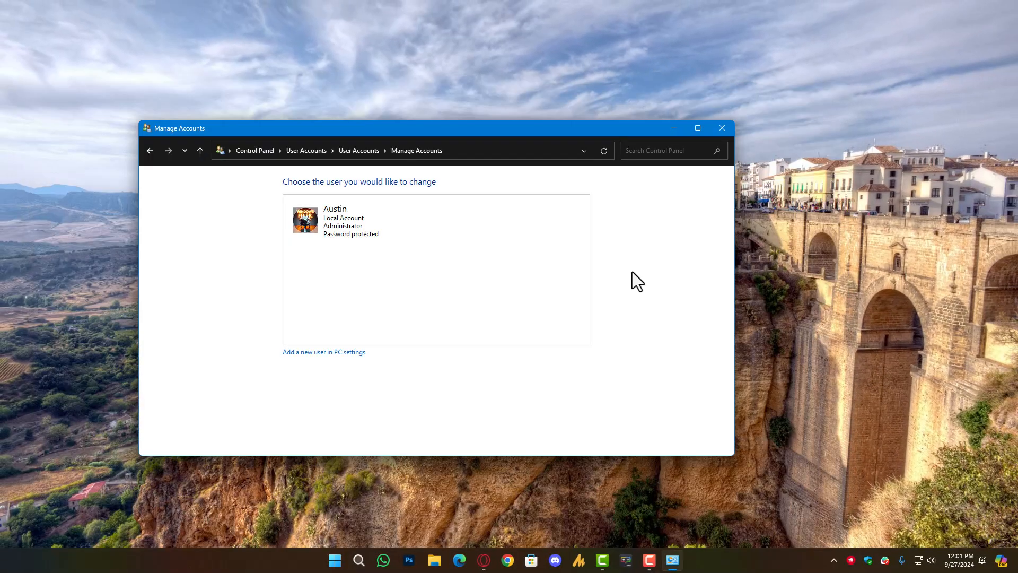
left_click(721, 128)
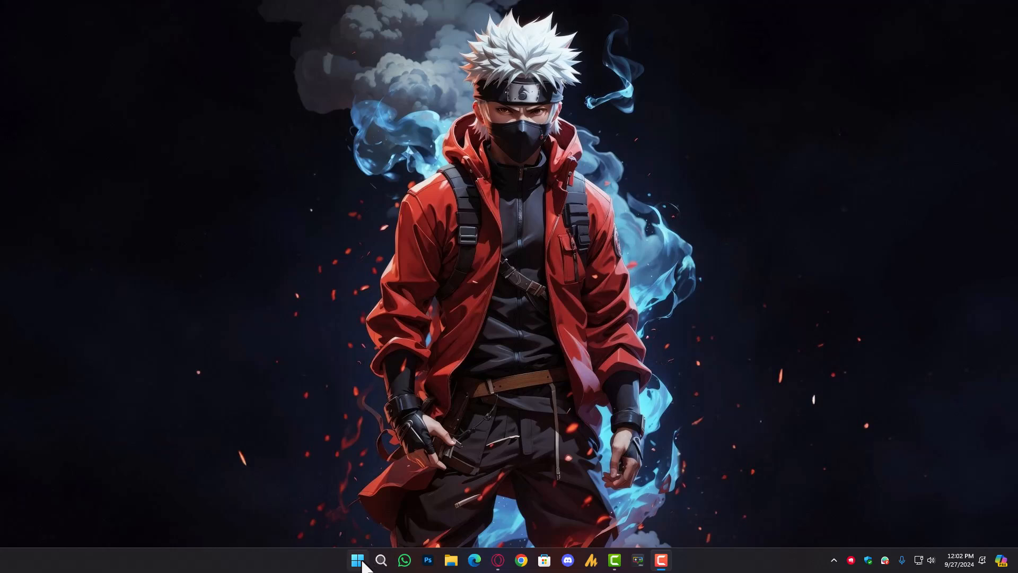
left_click(357, 560)
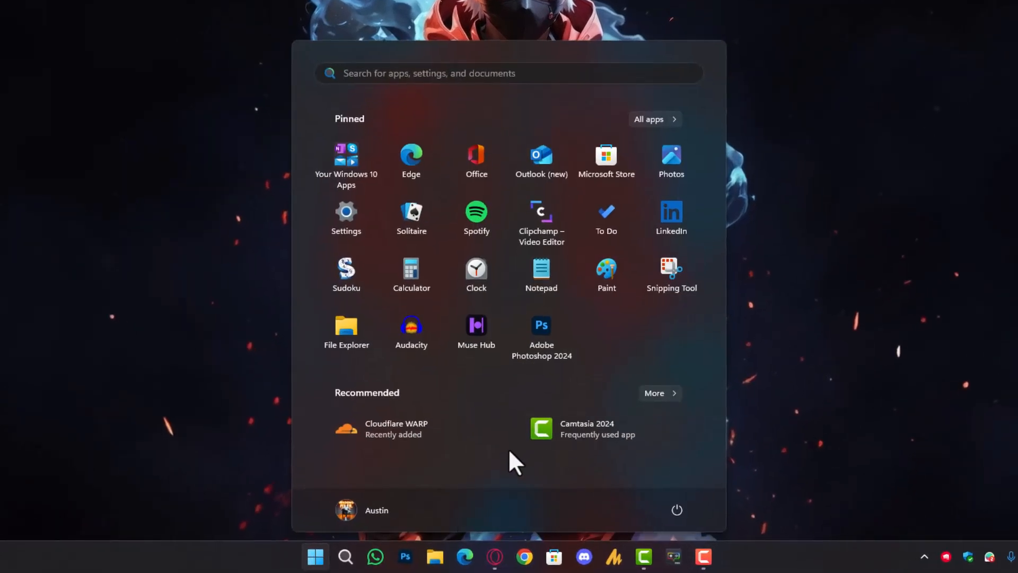
type("msco")
key("Return")
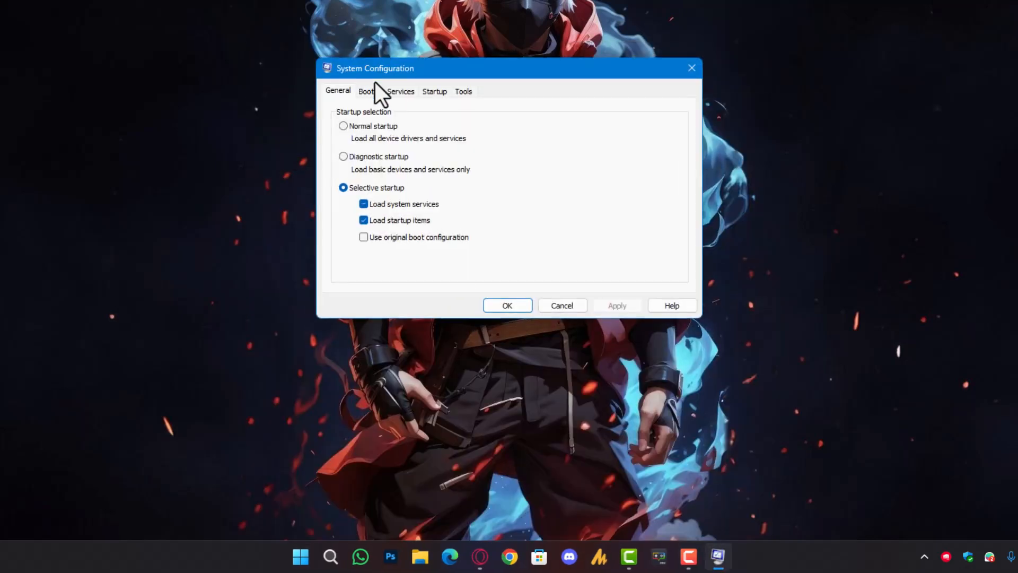
left_click(565, 303)
- Search for cmd, run Command Prompt as administrator with elevation allowed, and close its window
key("super")
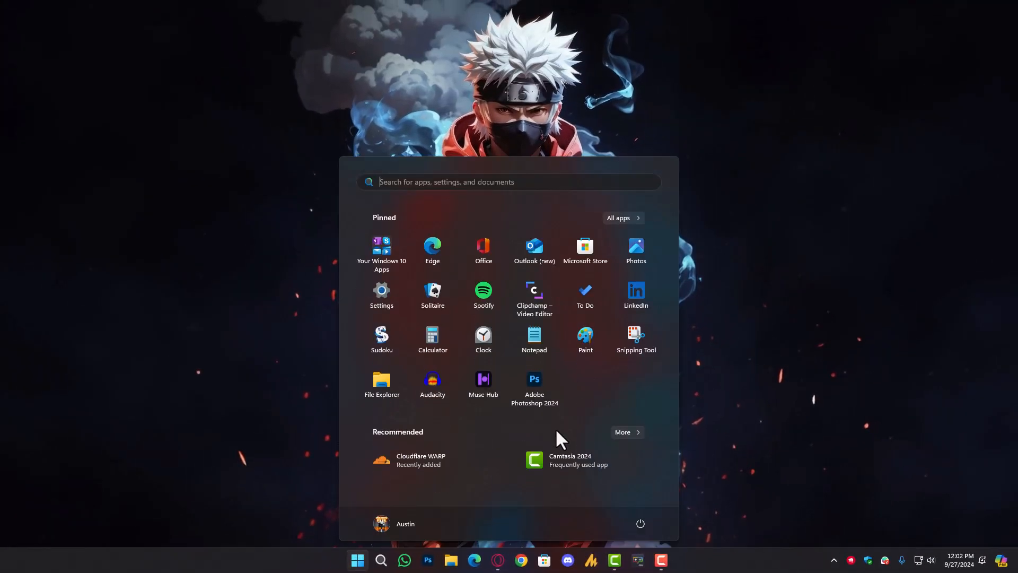
type("cmd")
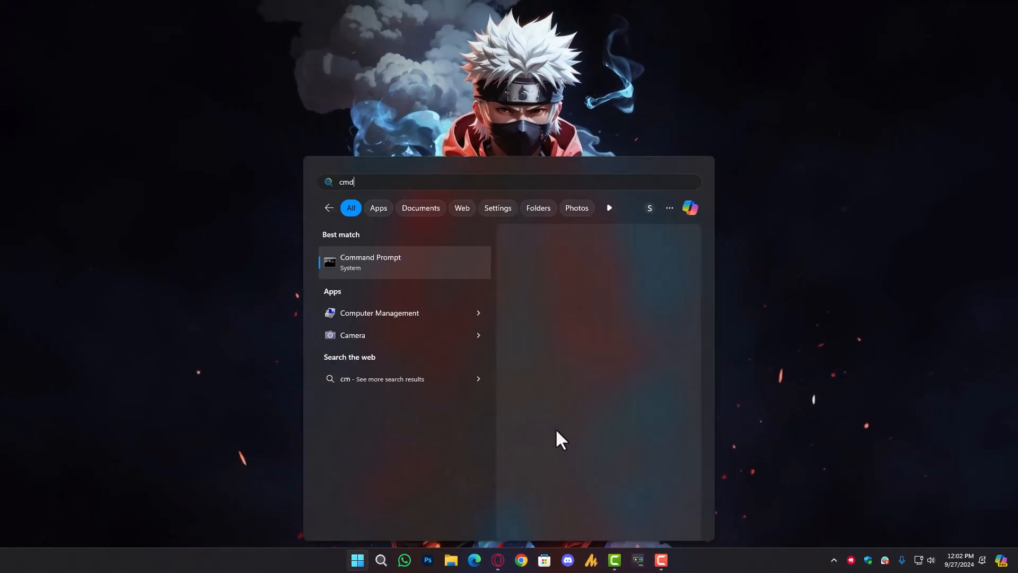
key("shift+F10")
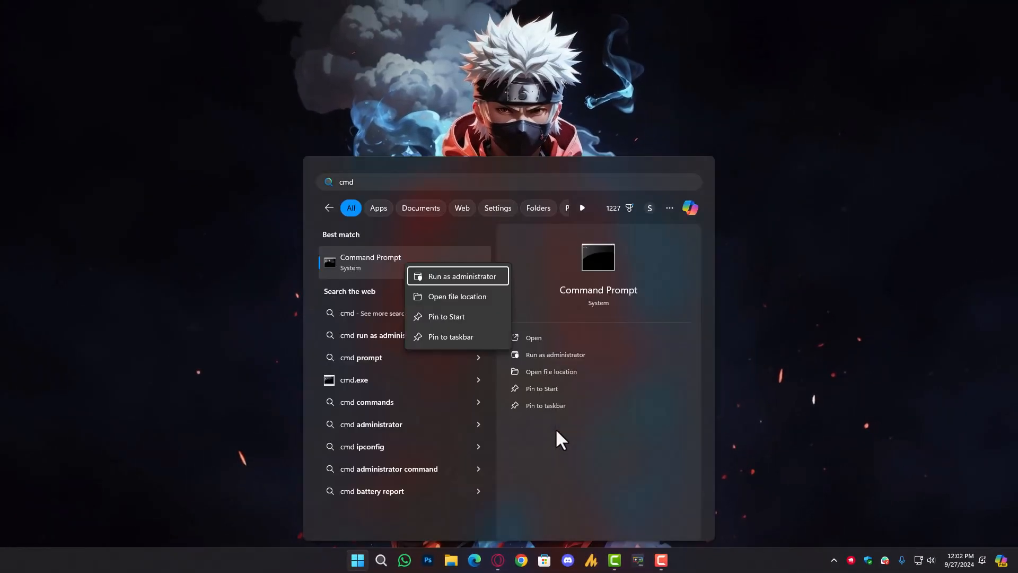
key("Return")
key("alt+y")
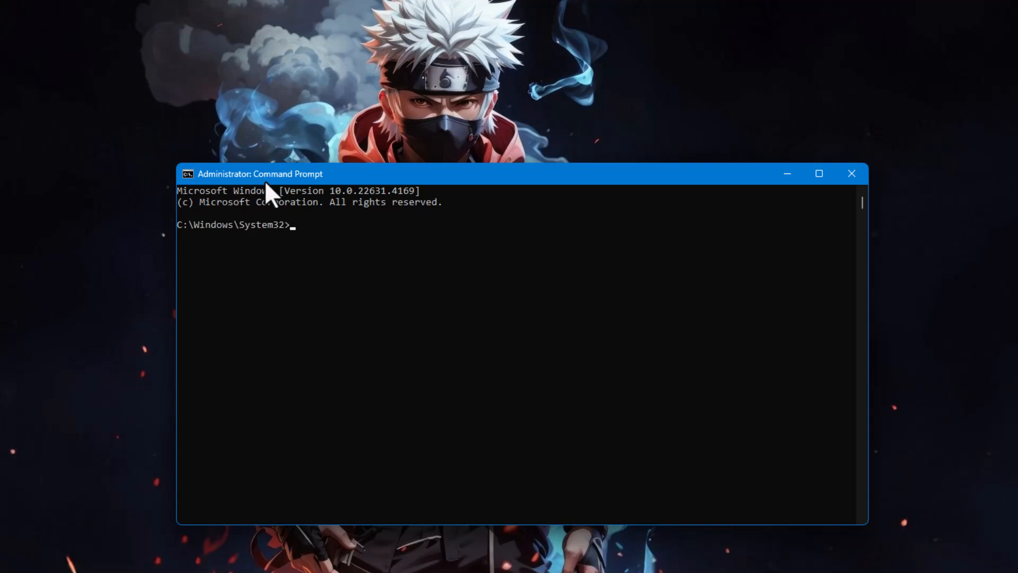
left_click_drag(202, 178, 220, 180)
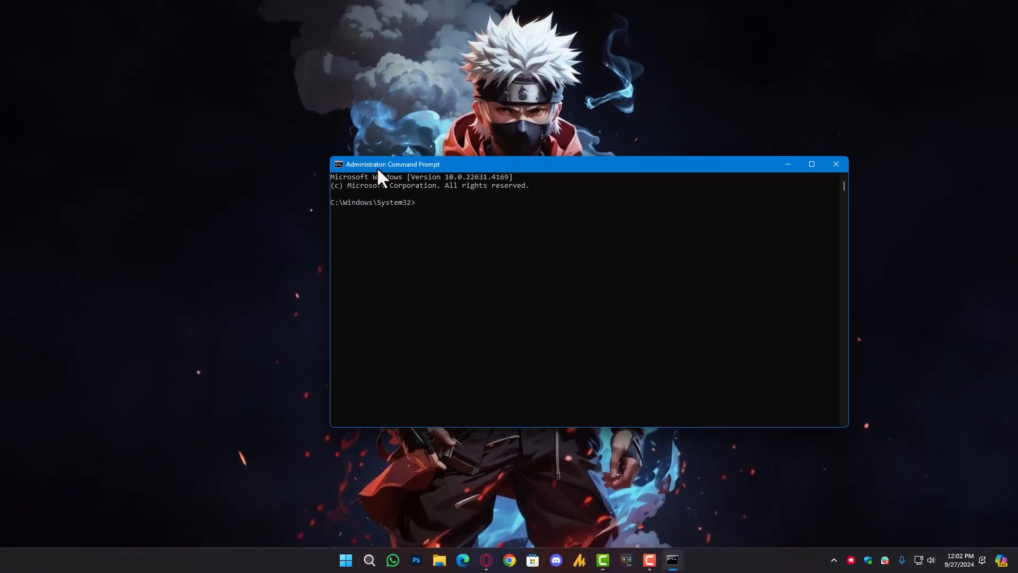
left_click(835, 164)
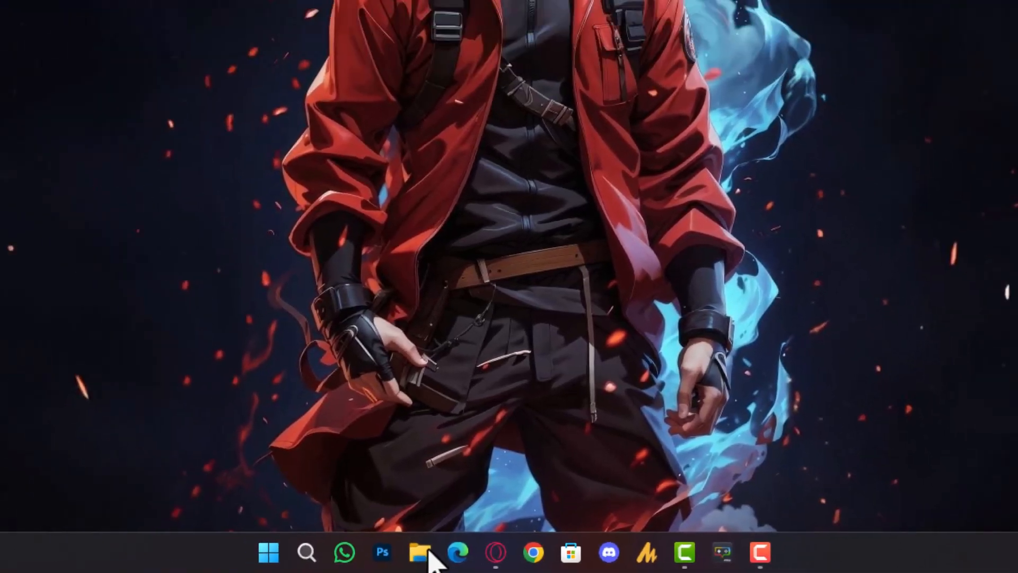
- Browse in File Explorer to the System32 folder inside Windows on Local Disk (C:)
left_click(348, 547)
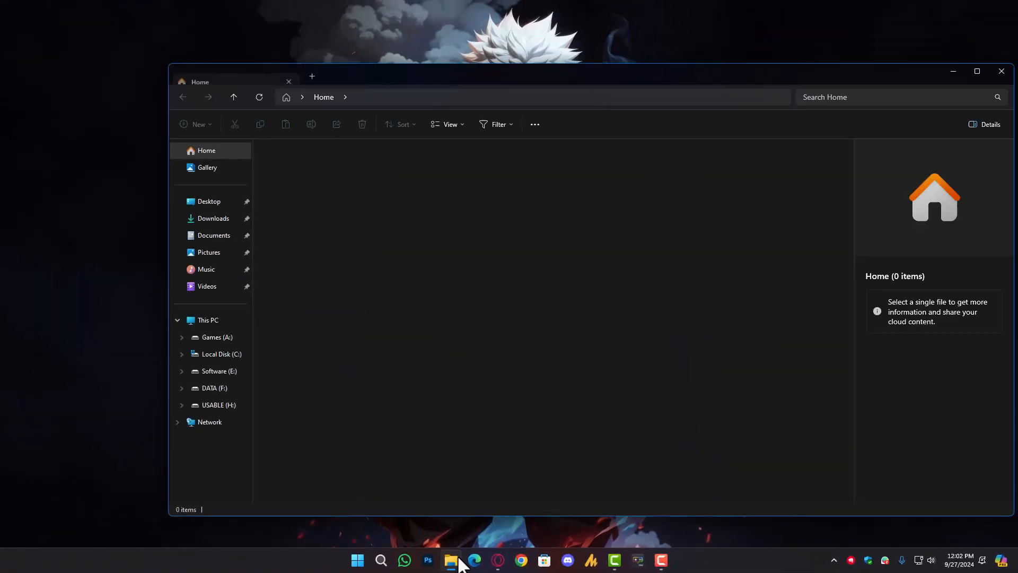
left_click(215, 354)
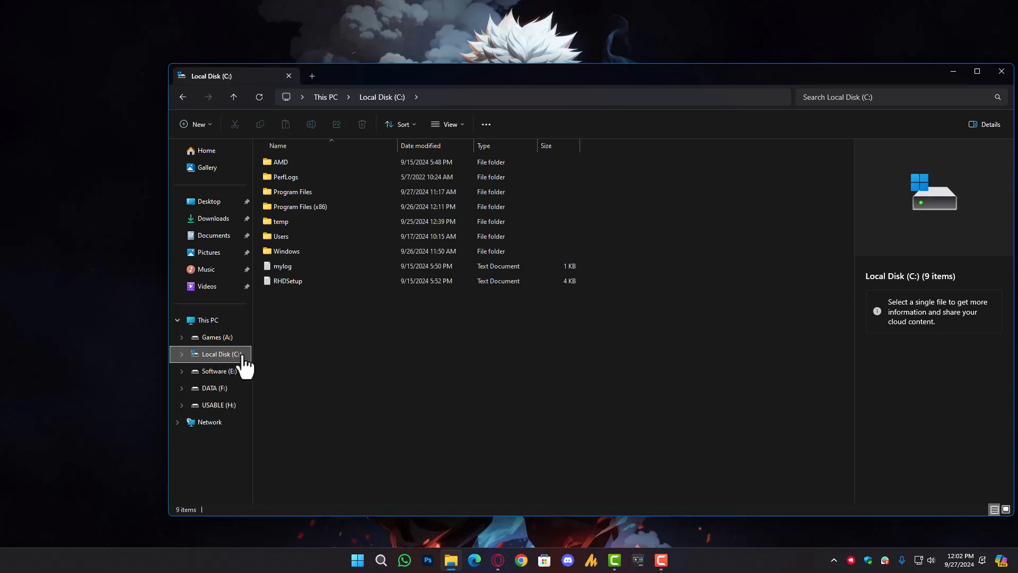
double_click(307, 250)
left_click(295, 386)
key("s")
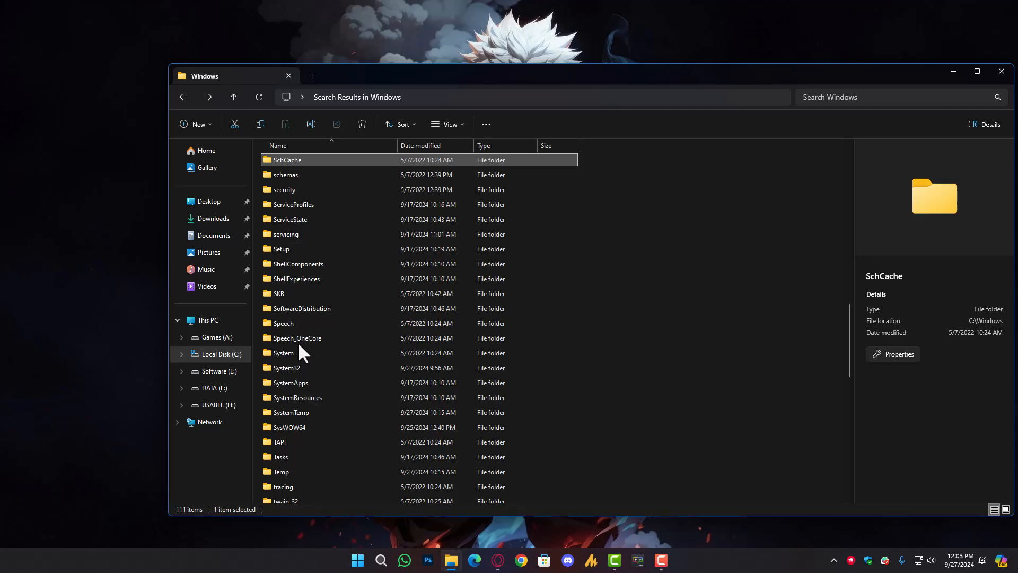
double_click(301, 369)
- Find cmd.exe in the System32 folder, run it as administrator with elevation allowed, and close its window and File Explorer
left_click(841, 97)
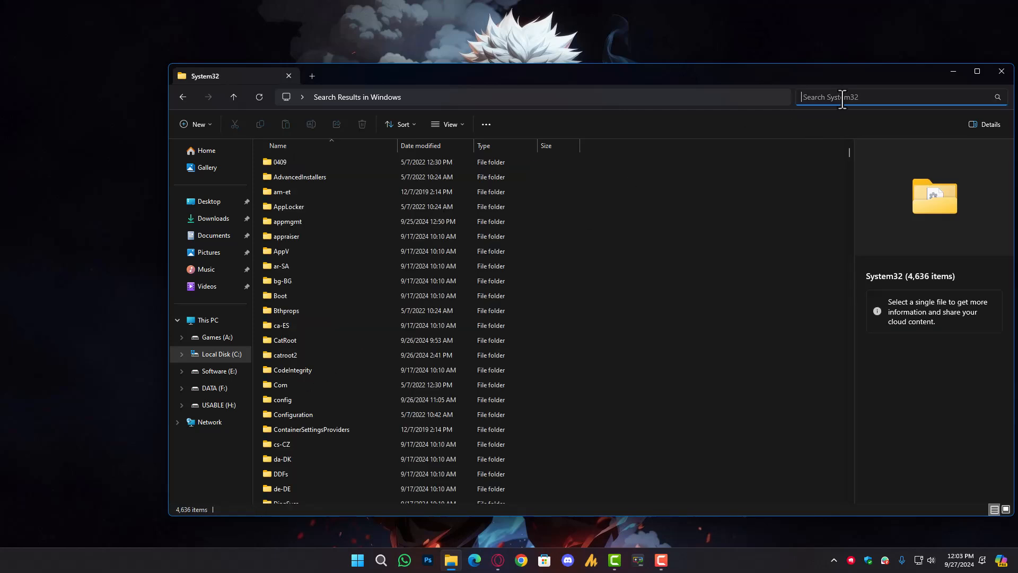
type("cmd.exe")
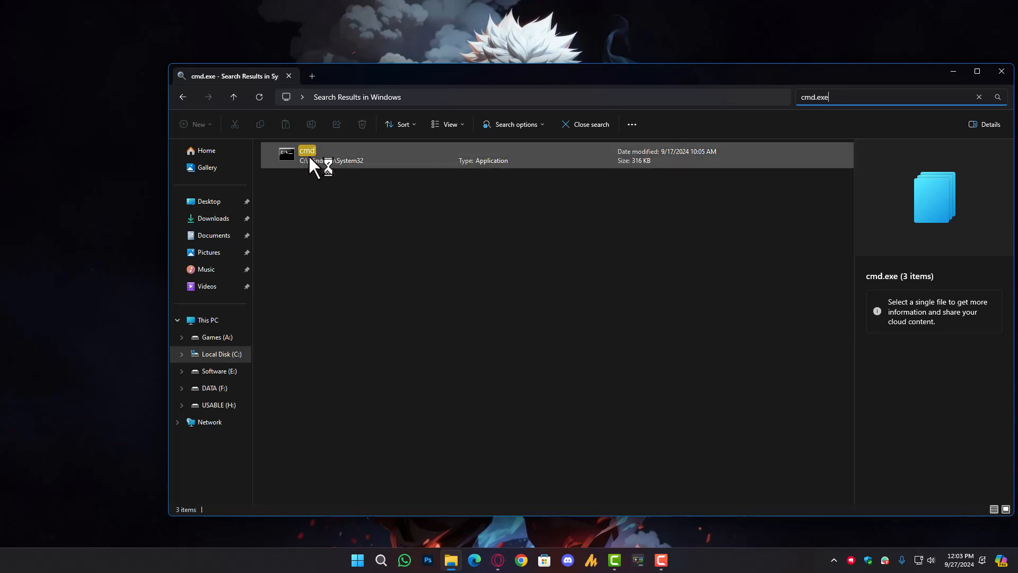
right_click(310, 157)
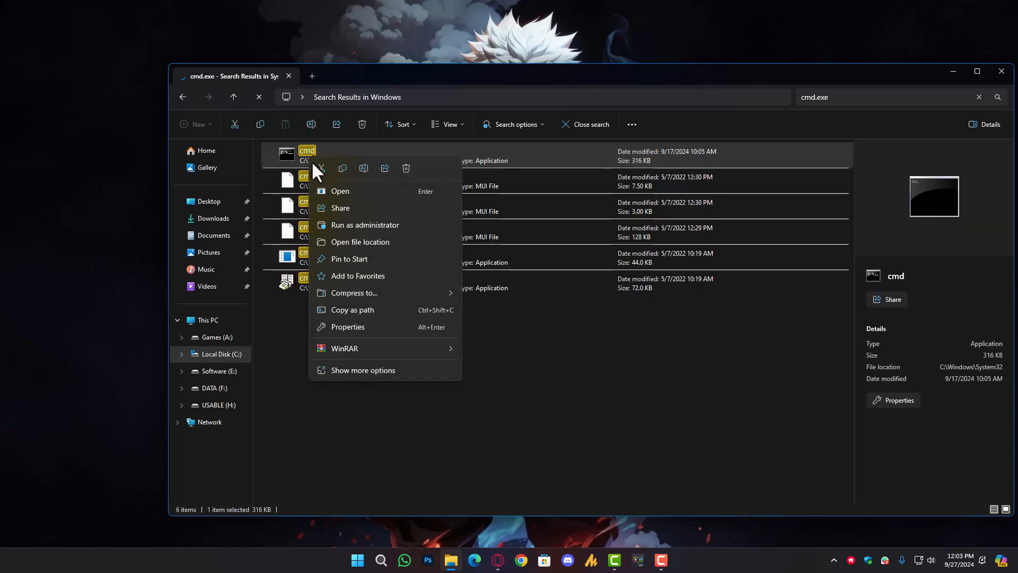
left_click(387, 225)
left_click(555, 406)
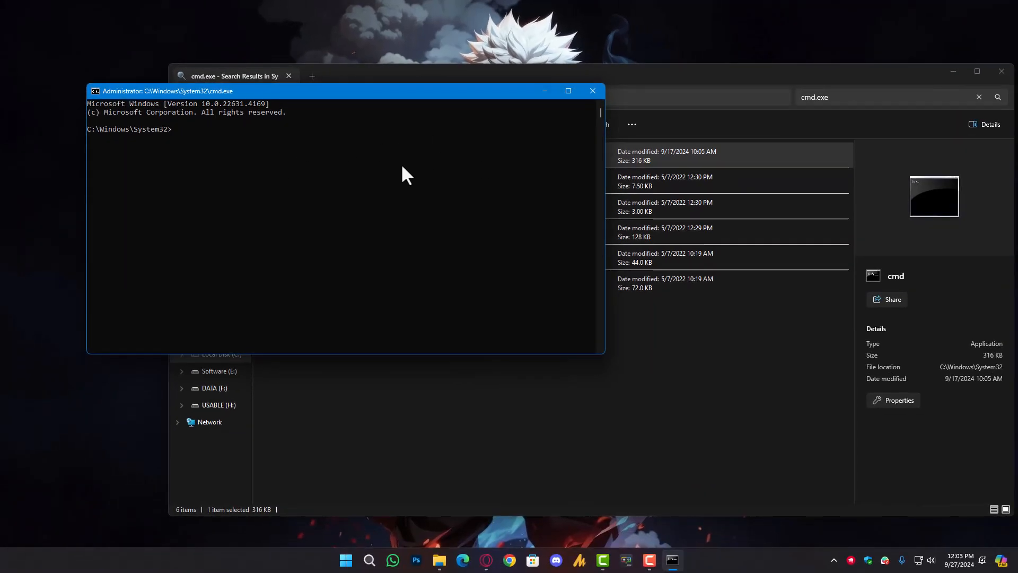
left_click(590, 95)
left_click(1002, 72)
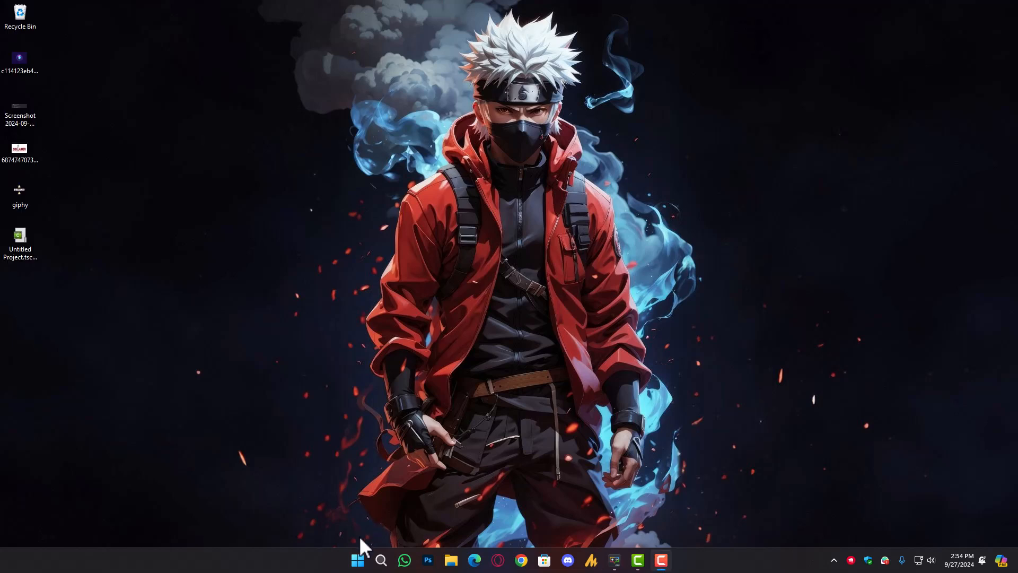
- Search for useraccountcontrolsettings and lower the User Account Control notification level to one above Never notify, allowing the change
left_click(358, 560)
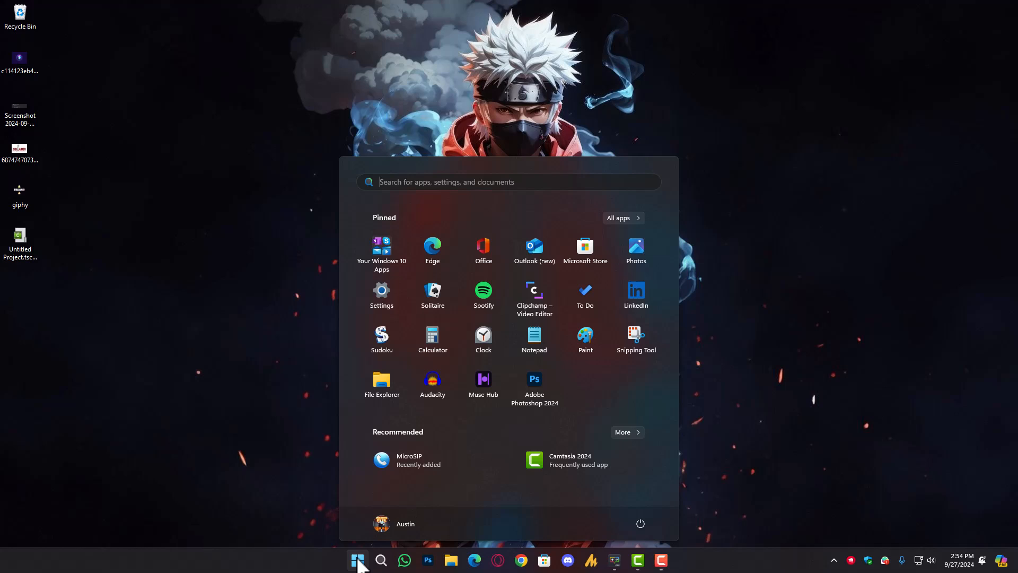
type("useracc")
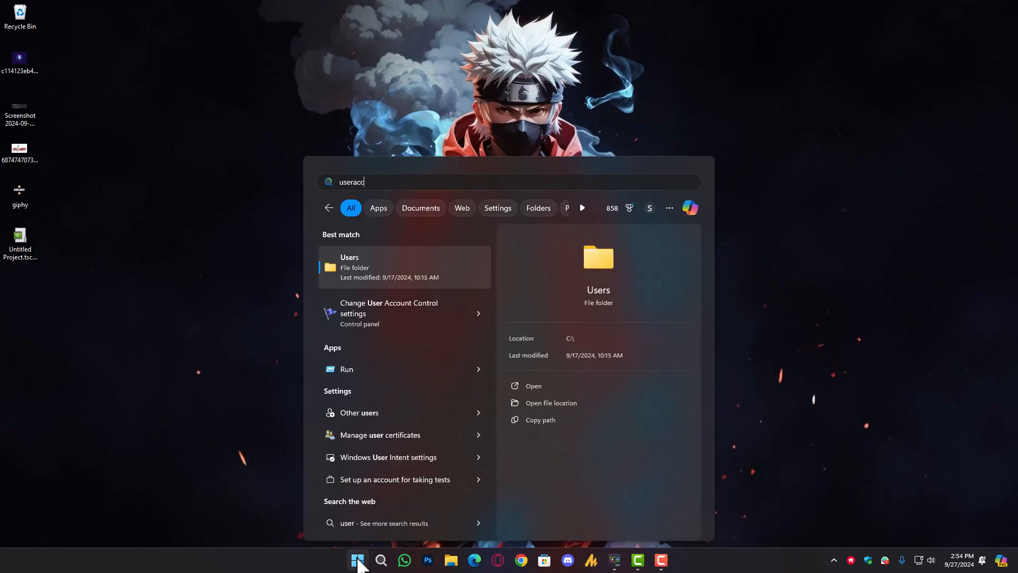
type("ountcont")
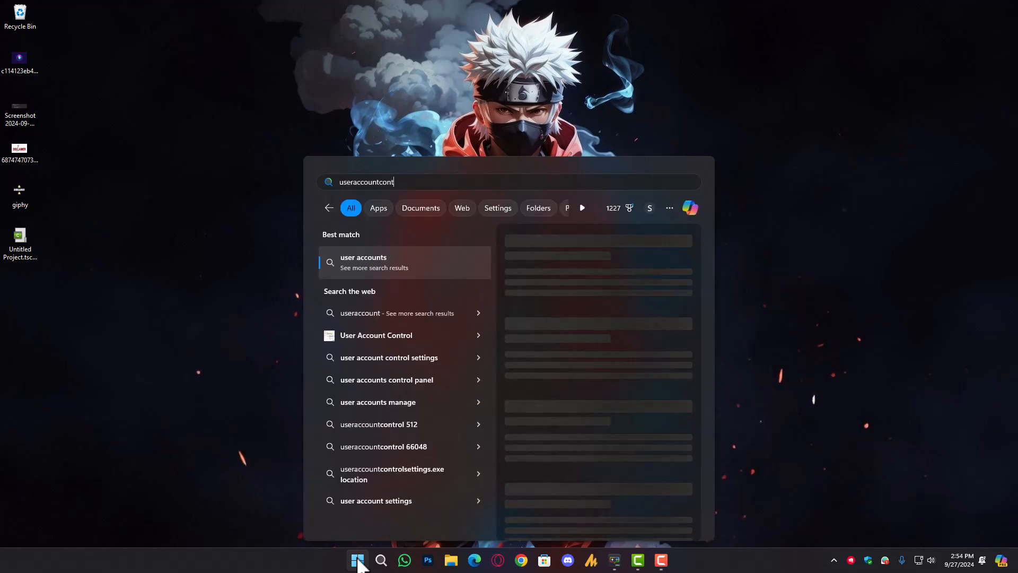
type("rolsettings")
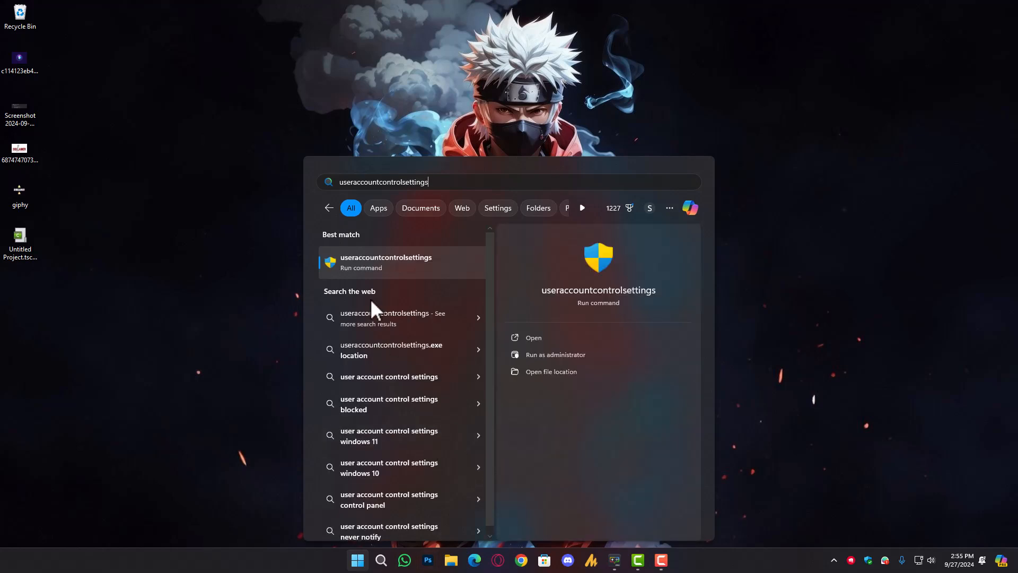
left_click(367, 268)
left_click_drag(391, 255, 379, 298)
left_click(600, 398)
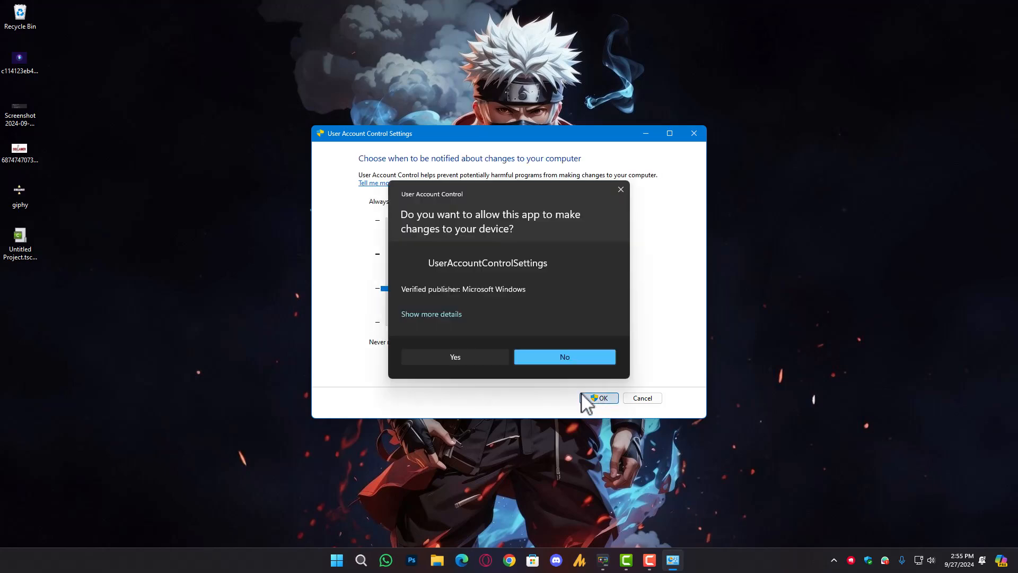
left_click(512, 357)
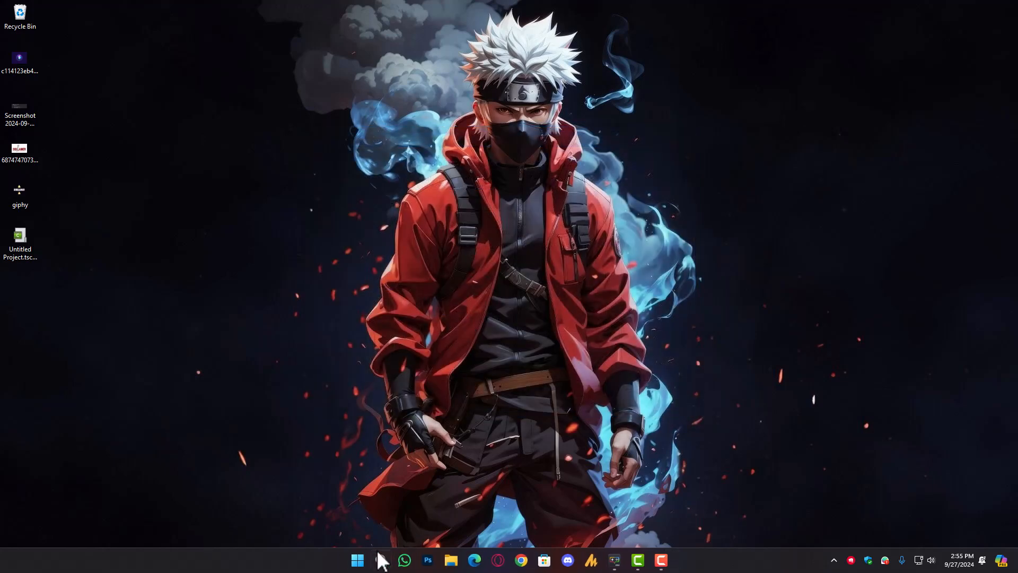
- Search for cmd and run Command Prompt as administrator, allowing it to make changes to the device
left_click(357, 561)
type("cmd")
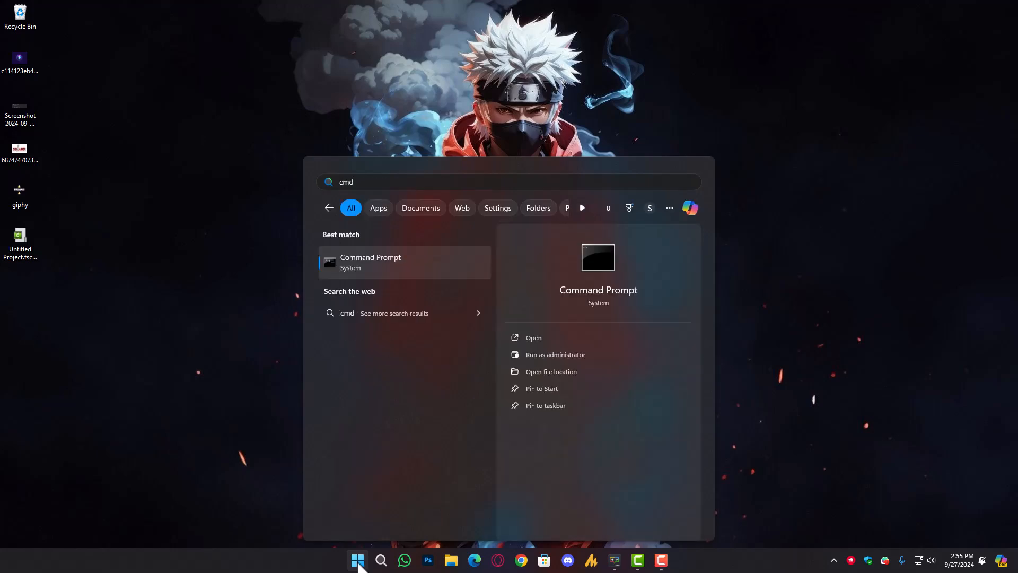
right_click(352, 263)
left_click(368, 273)
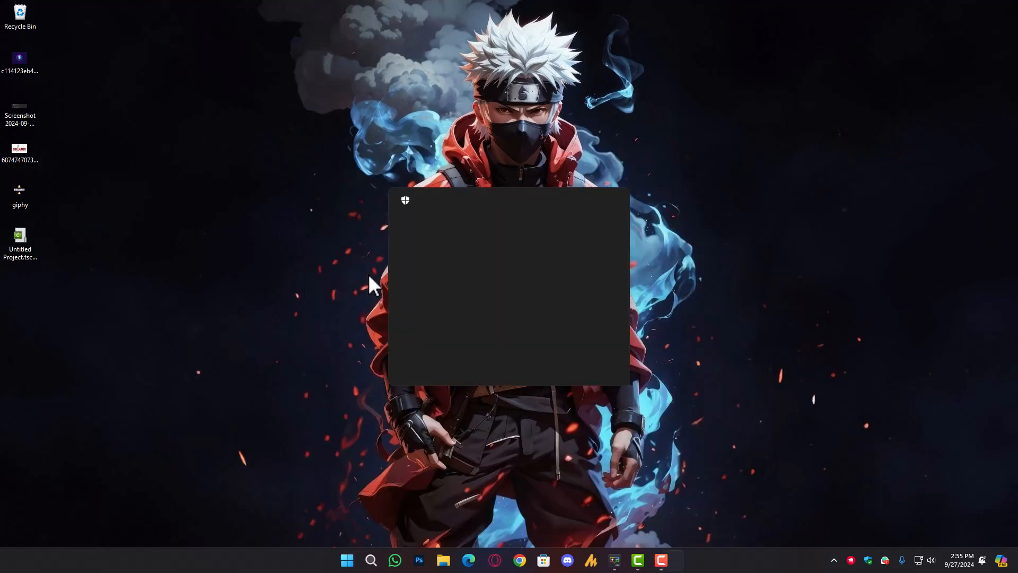
left_click(466, 364)
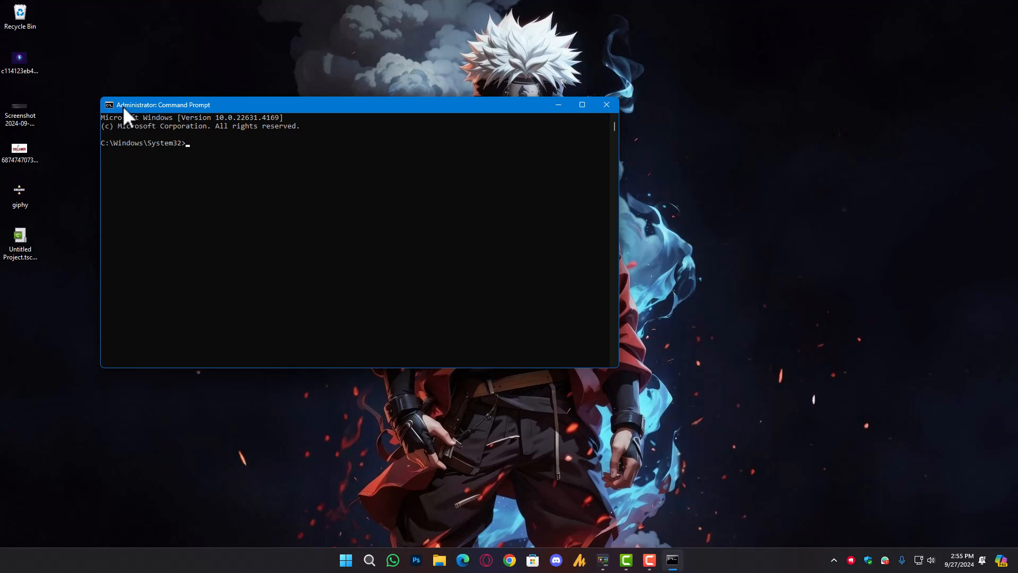
- Run msconfig from the elevated prompt, view the Services list in System Configuration, and close both windows
type("b")
type("sconfig")
key("Return")
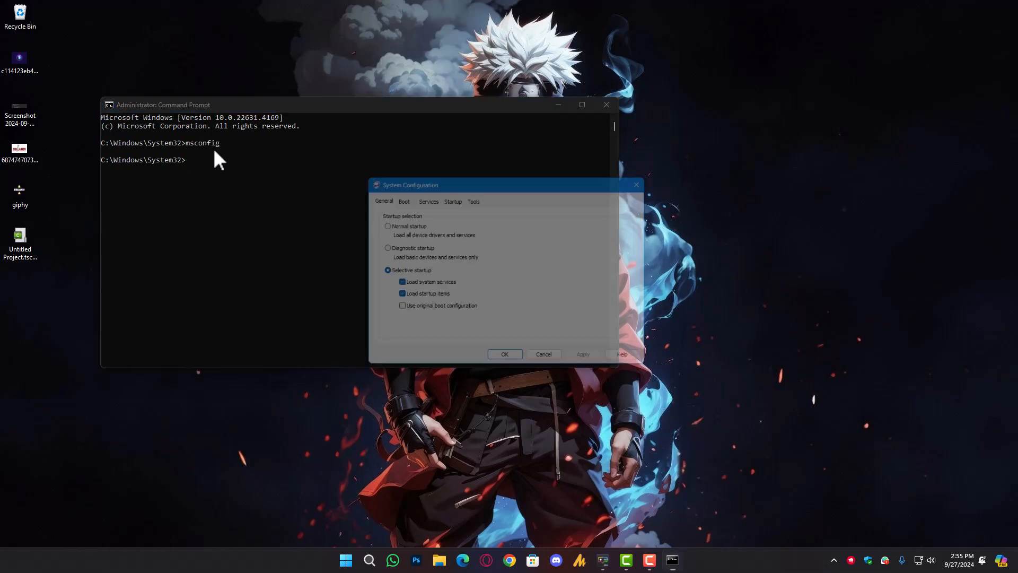
left_click(425, 195)
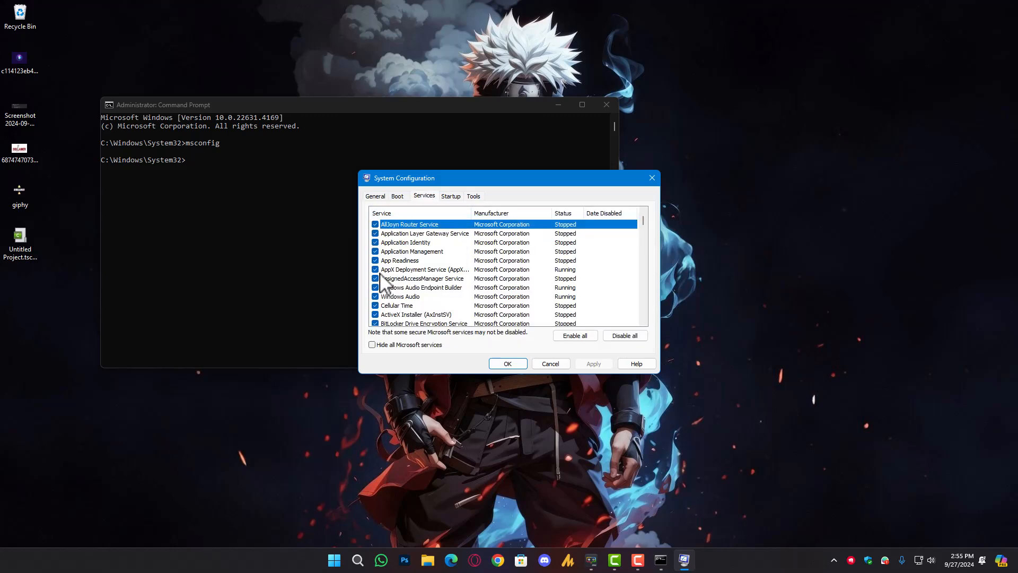
left_click(509, 363)
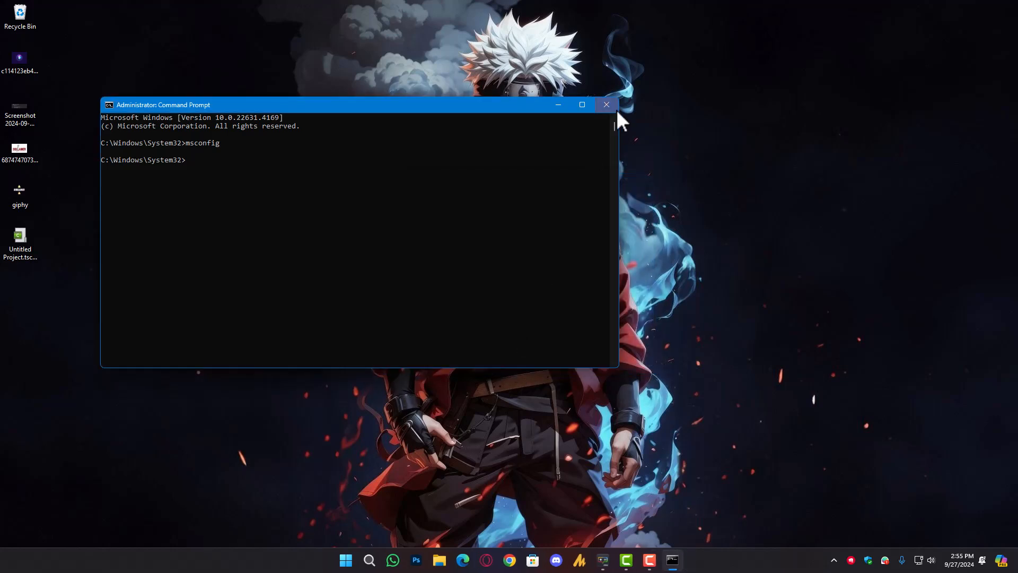
left_click(607, 106)
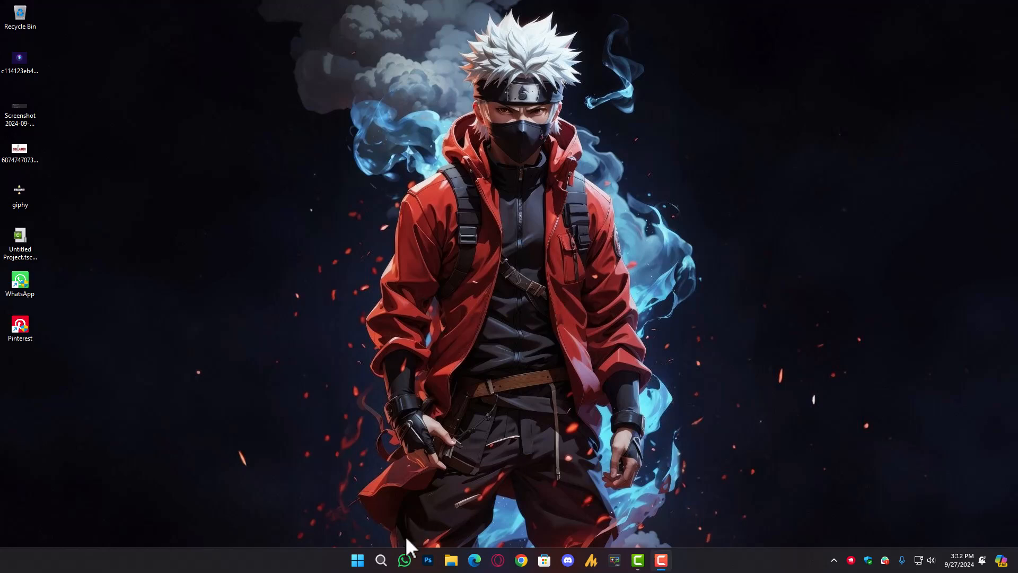
- Search for cmd again and launch Command Prompt with administrator rights, accepting the User Account Control request
left_click(357, 560)
type("cmd")
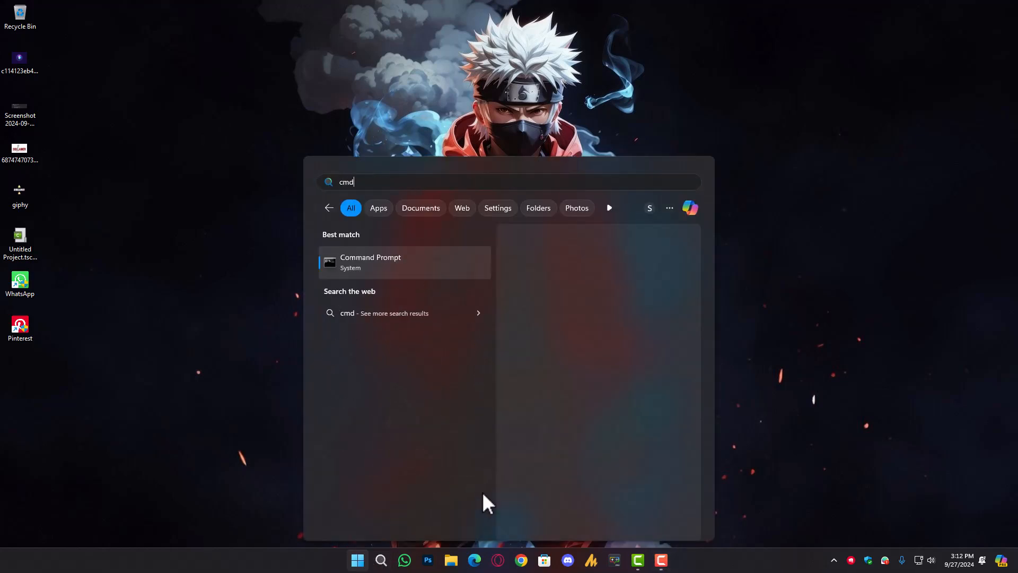
key("shift+F10")
key("Return")
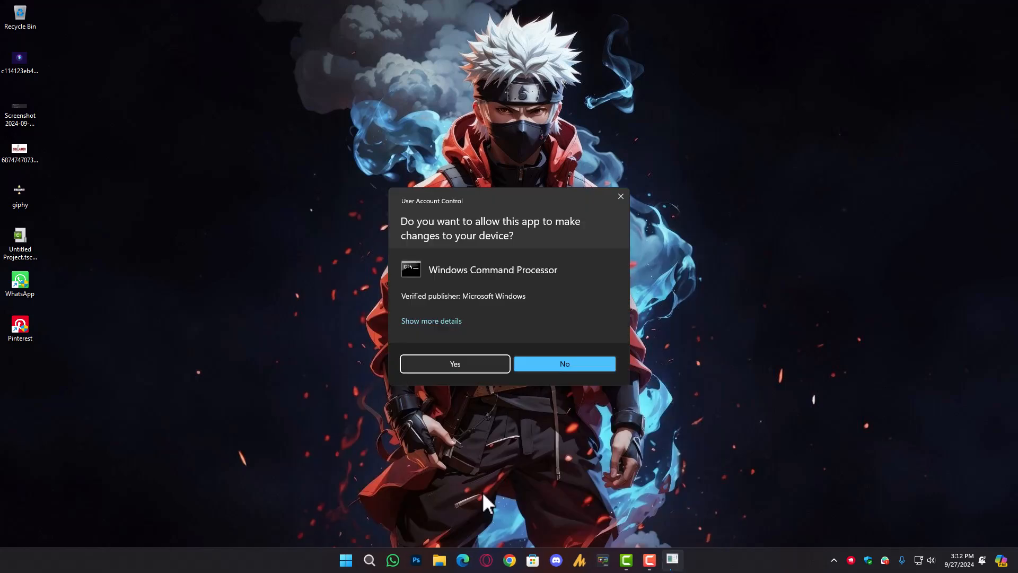
key("alt+y")
- Rebuild the boot files with the command bcdboot c:\windows and exit Command Prompt
type("bcd")
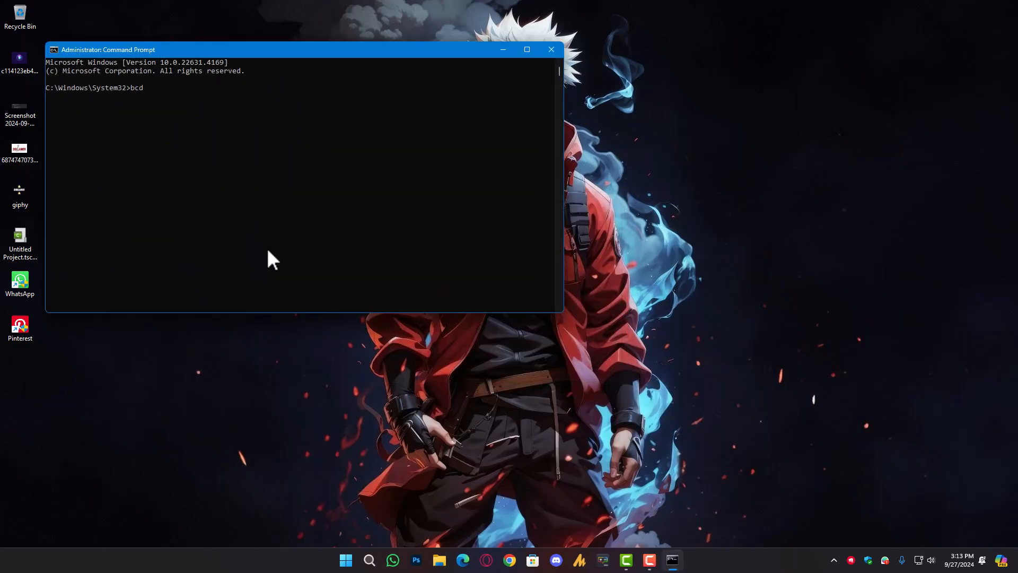
type("boot c:\\windows")
key("Return")
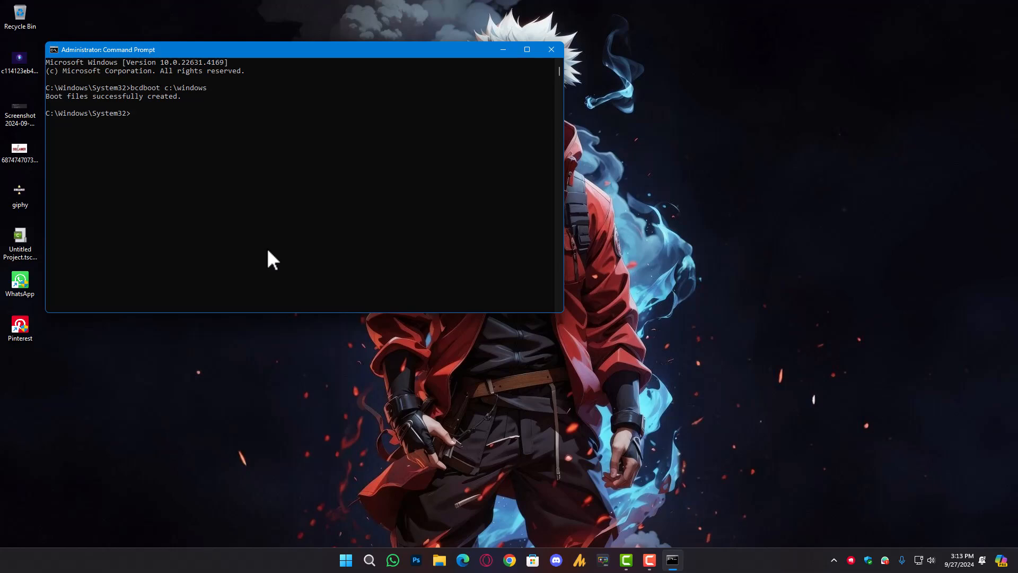
type("exit")
key("Return")
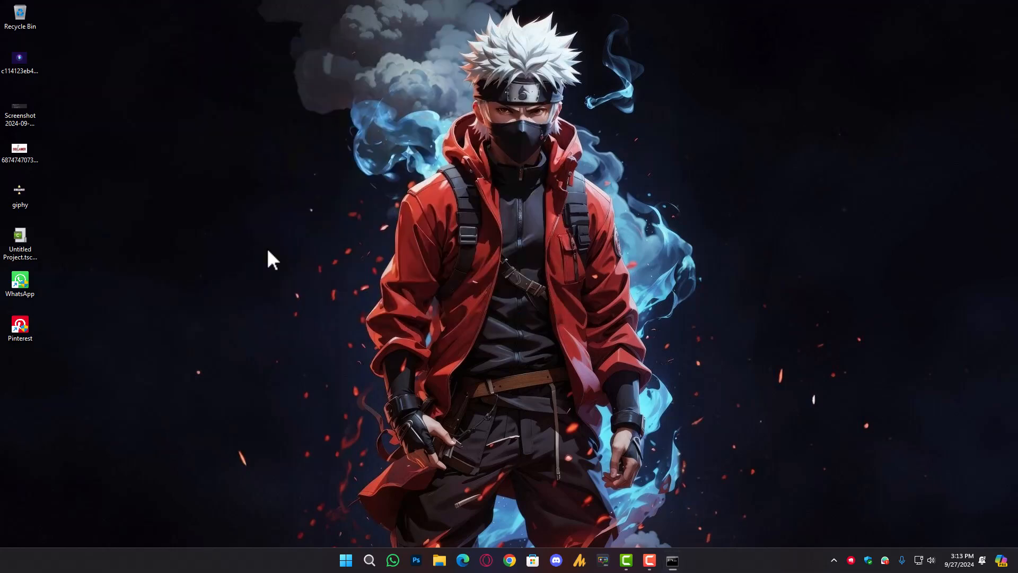